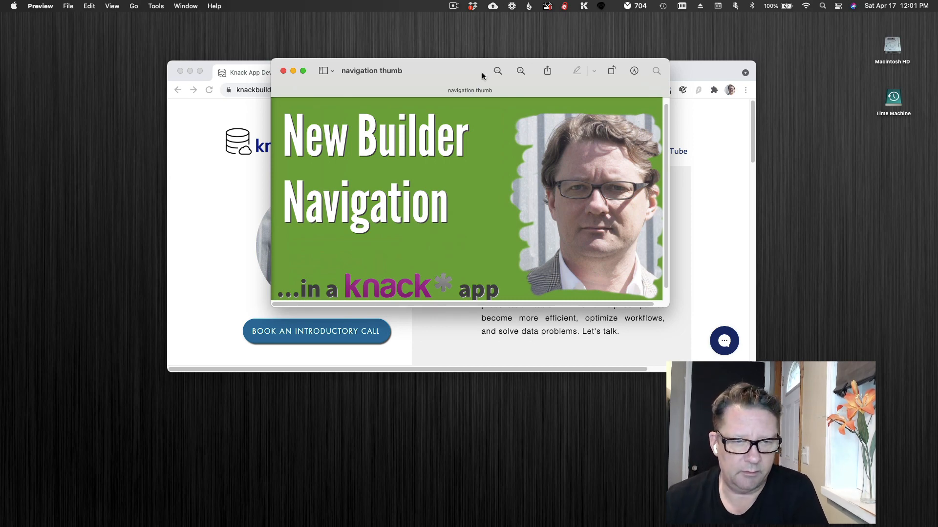
left_click(457, 7)
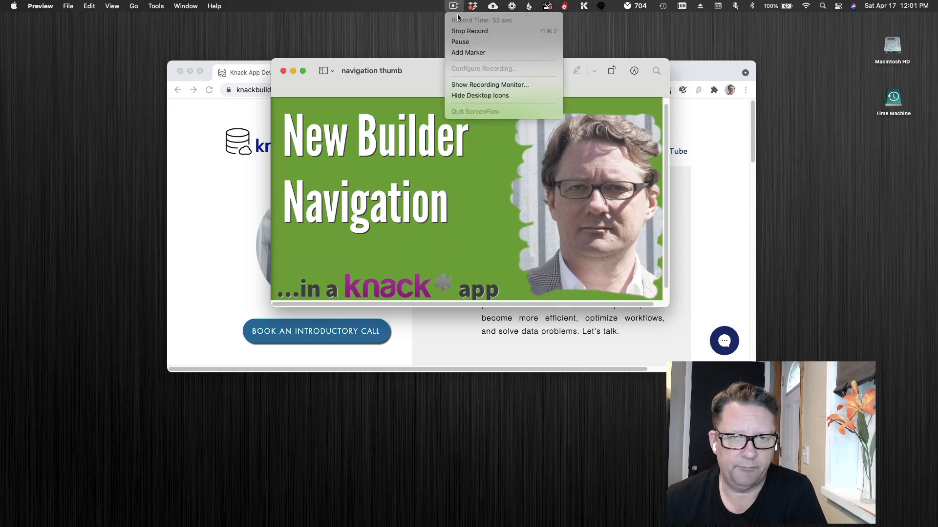
left_click(458, 22)
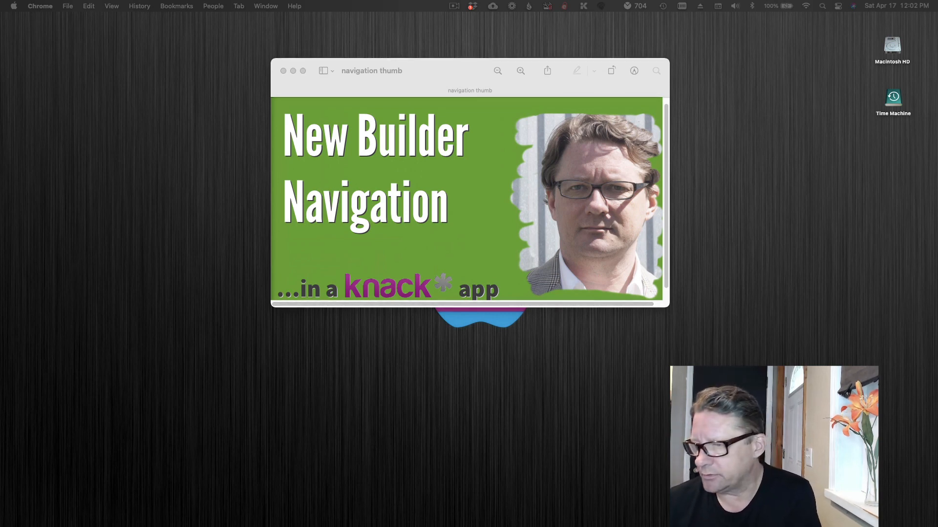
Step: Bring the Chicagoland CareerPathways and Ark Copy builder windows on screen and show the Order object's fields in Ark Copy
left_click_drag(937, 229, 374, 38)
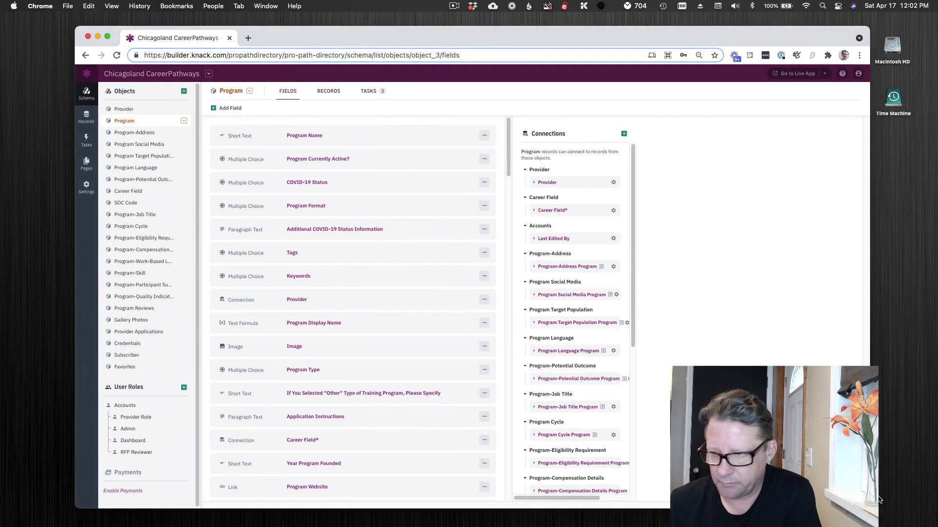
left_click_drag(937, 244, 608, 81)
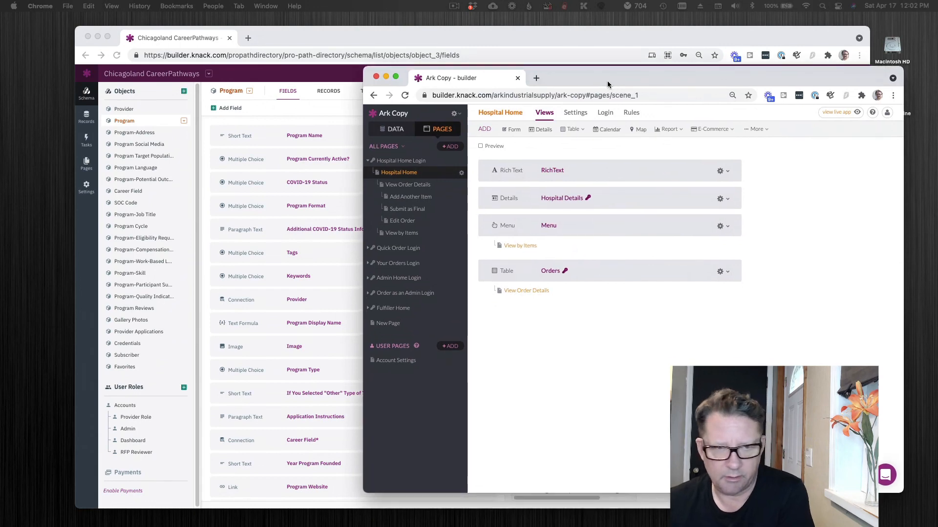
left_click(389, 132)
left_click(442, 129)
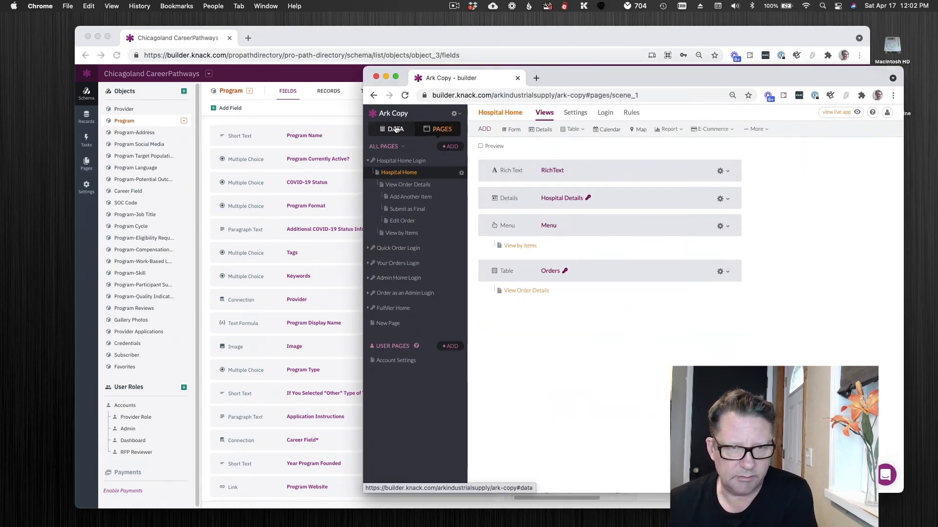
left_click(394, 129)
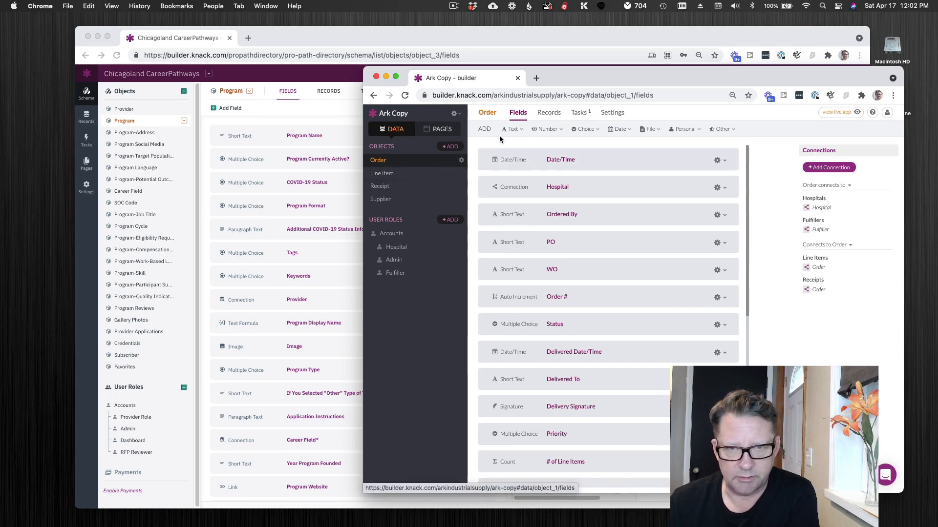
Step: View the Program object's records and tasks in the Chicagoland CareerPathways builder, followed by the app's pages
left_click(86, 118)
left_click(86, 117)
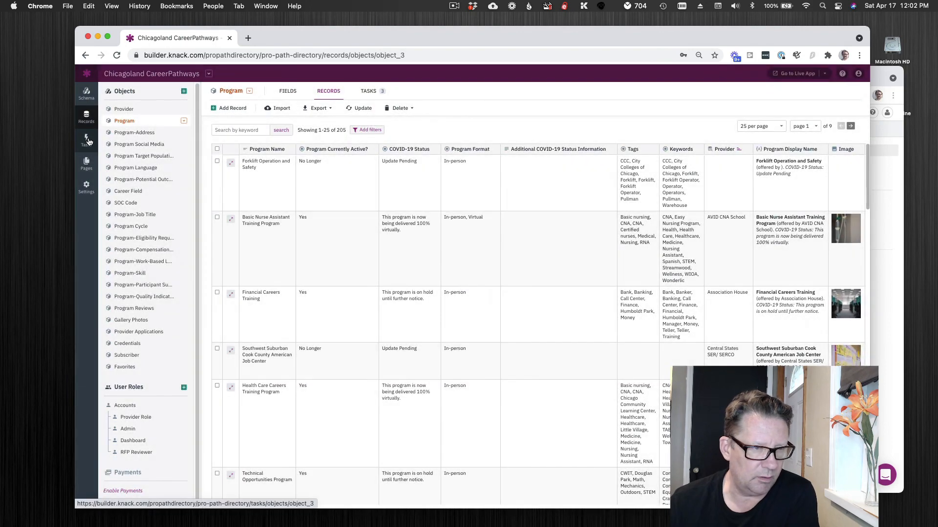
left_click(86, 141)
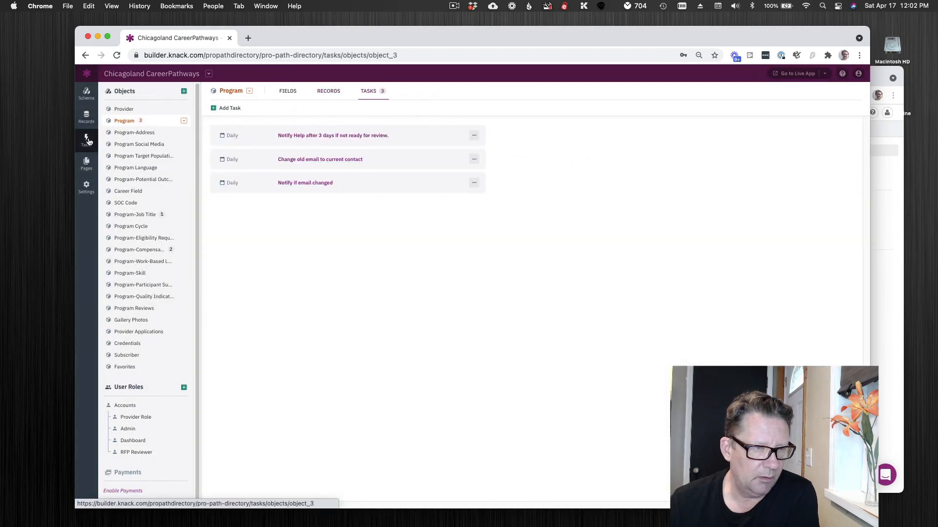
left_click(86, 164)
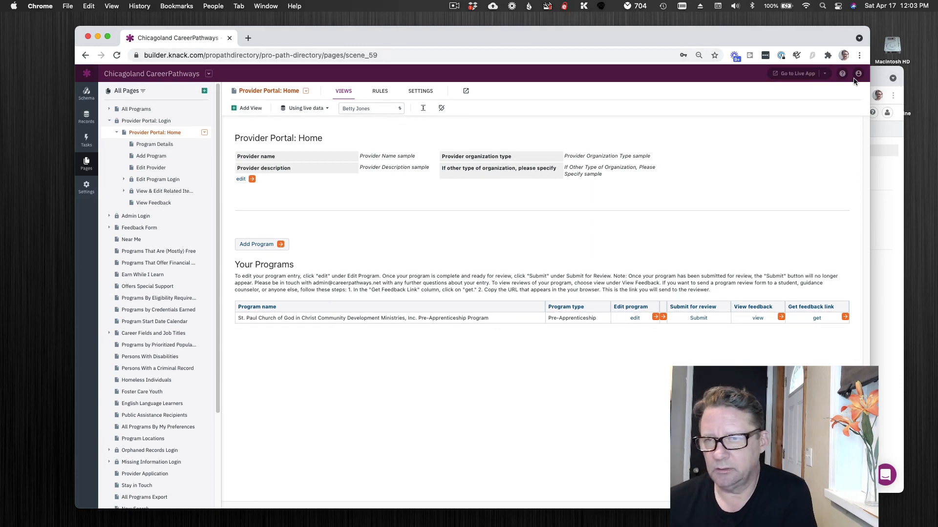
Step: Bring the Ark Copy builder forward to view its pages, and move its window off screen
left_click(878, 72)
left_click_drag(729, 84, 674, 61)
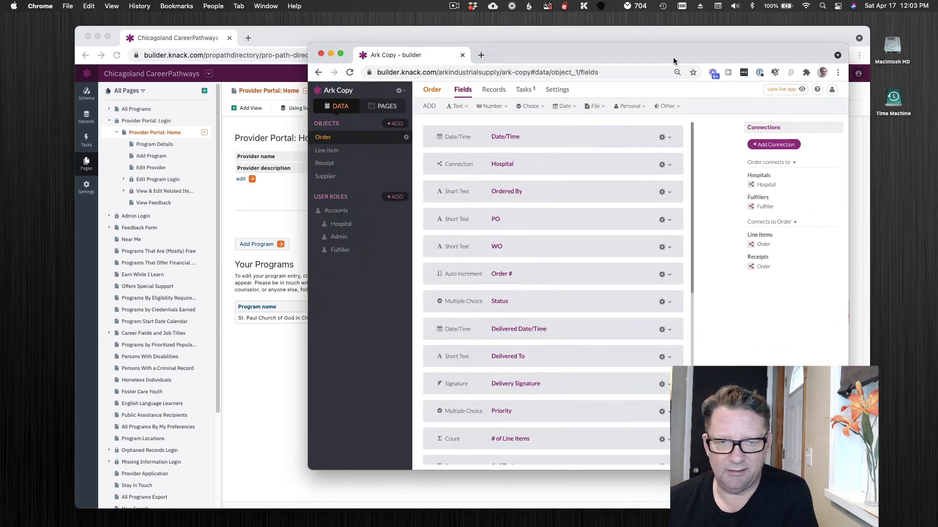
left_click(381, 106)
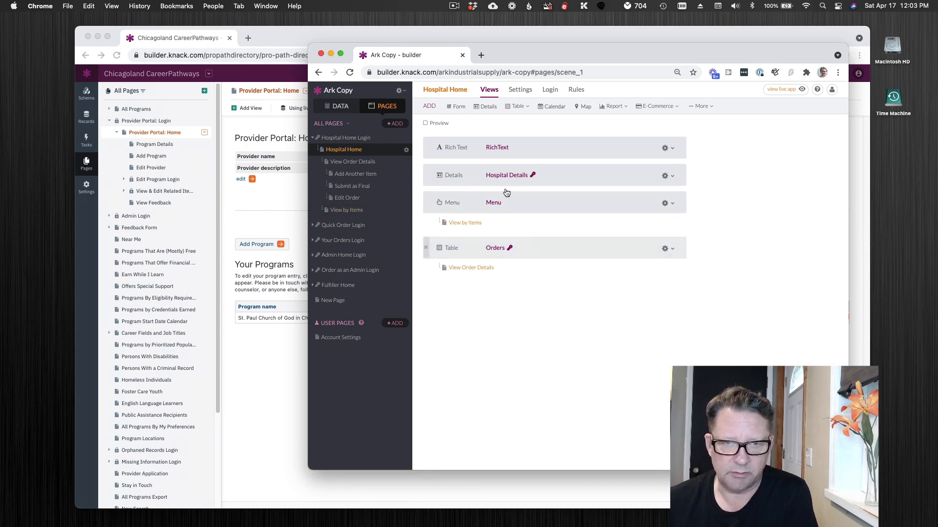
left_click_drag(515, 52, 937, 133)
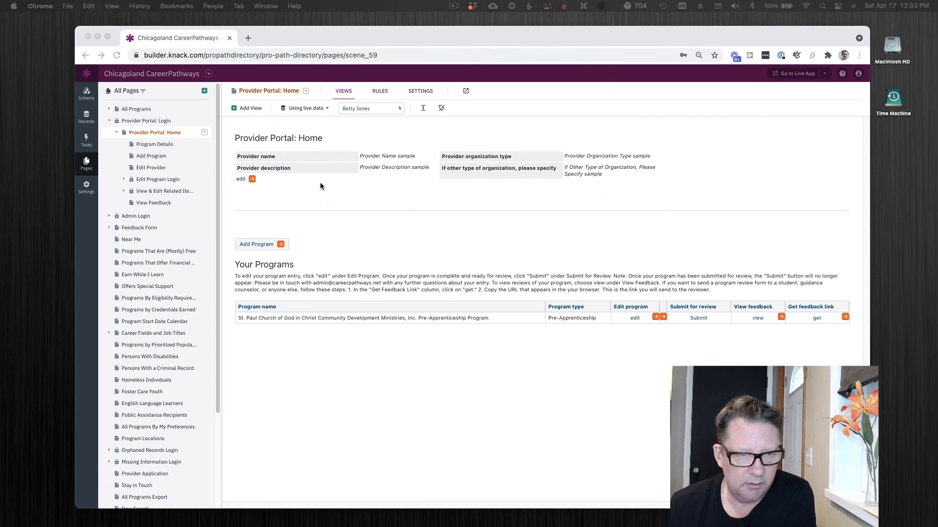
Step: View the Program Details and Provider Portal: Login pages in the Chicagoland CareerPathways builder
left_click(380, 264)
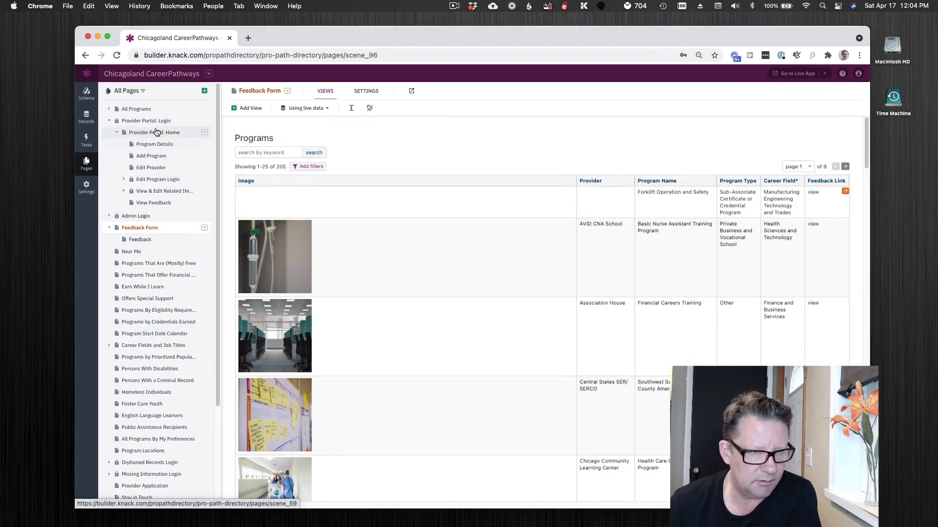
left_click(145, 146)
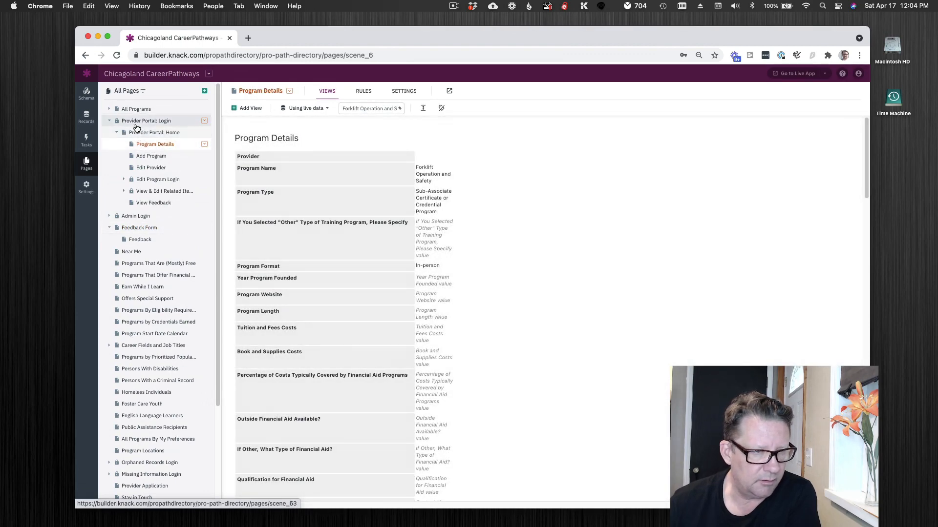
left_click(137, 123)
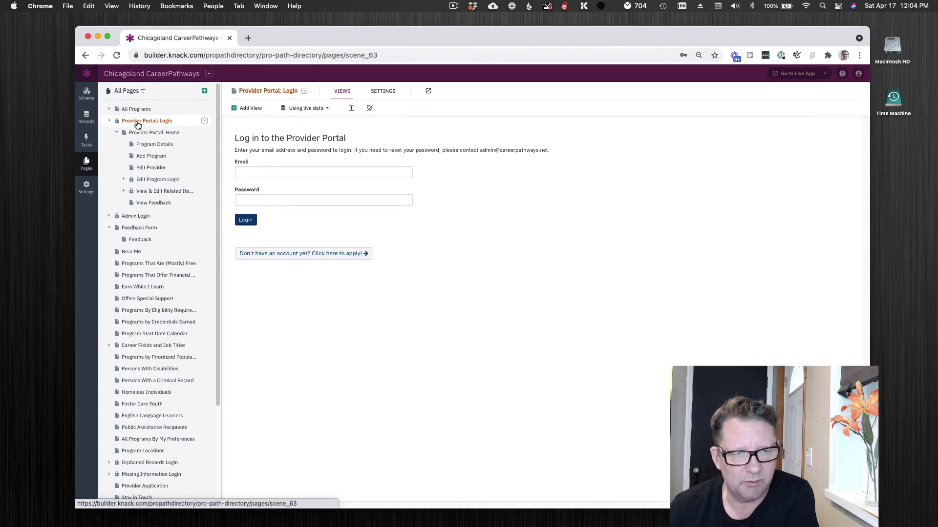
Step: Examine the registration and role permission settings of the Provider Portal login view, and return to the page list
left_click(386, 150)
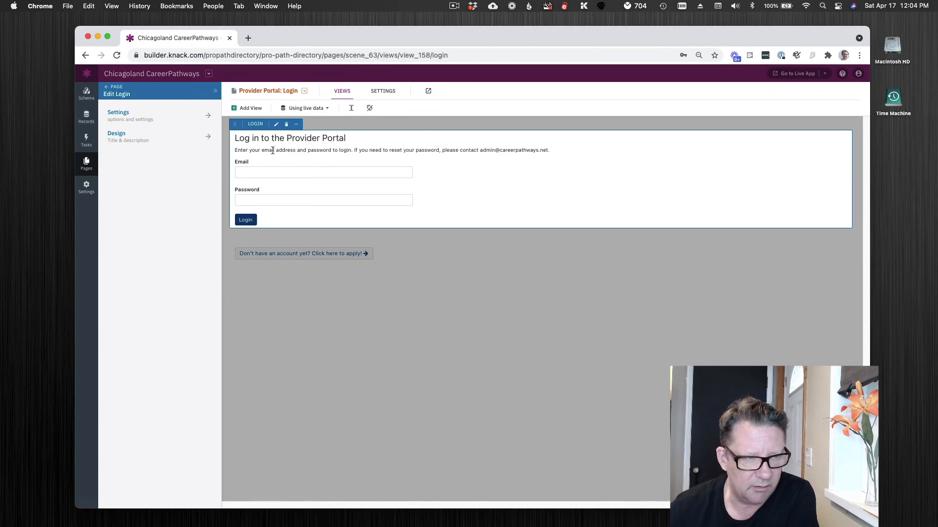
left_click(138, 115)
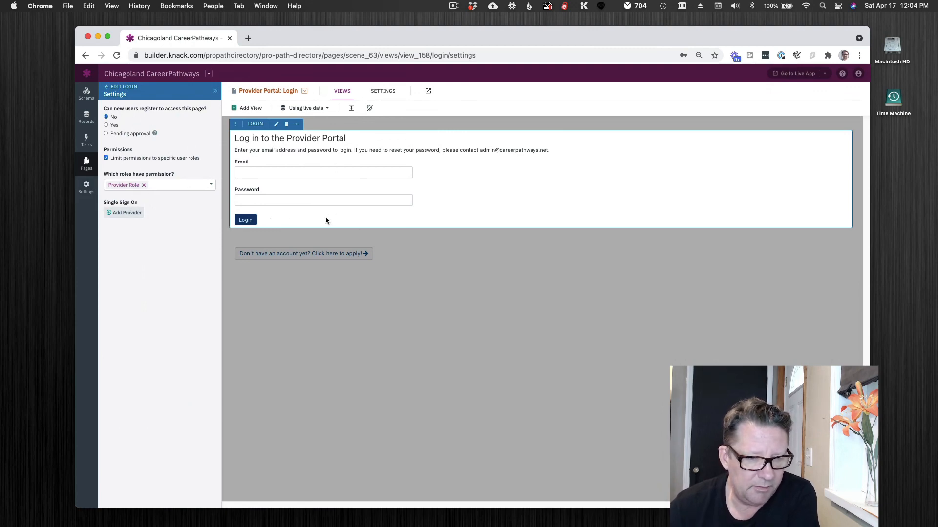
left_click(108, 91)
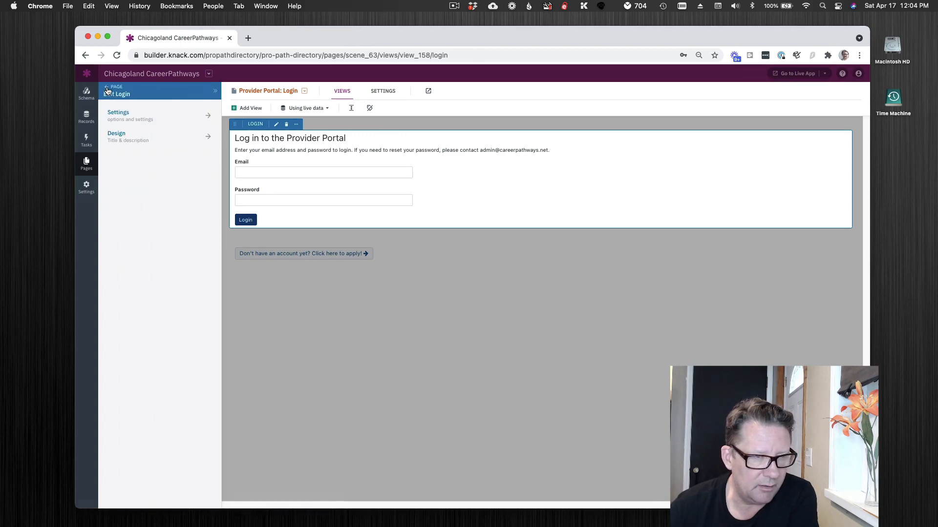
left_click(119, 116)
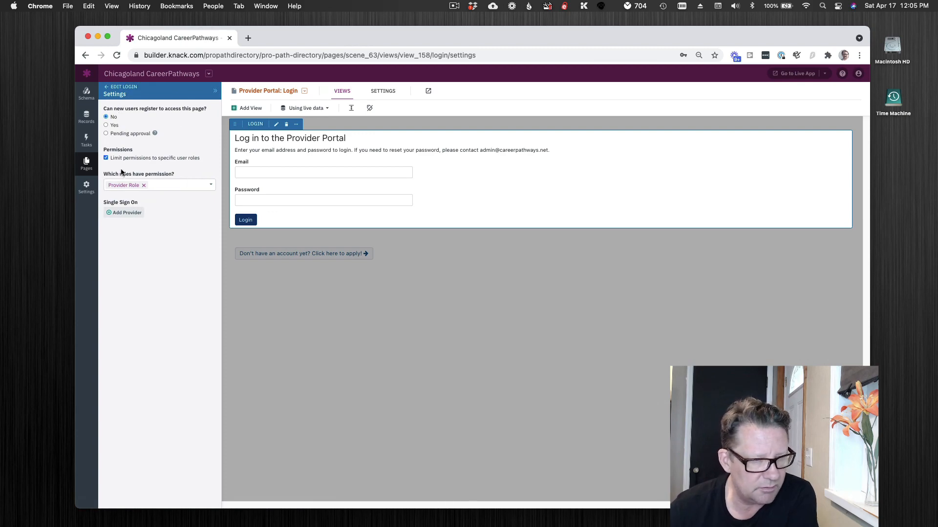
left_click(106, 88)
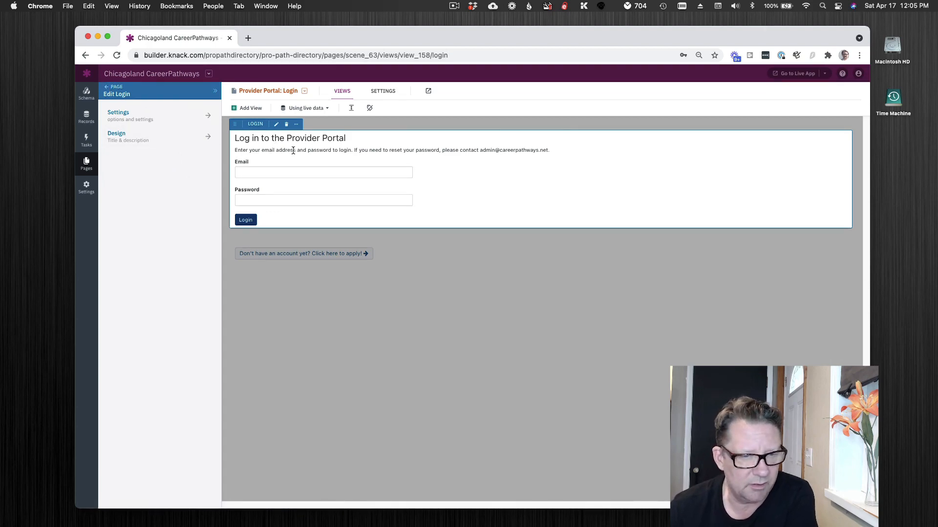
left_click(112, 90)
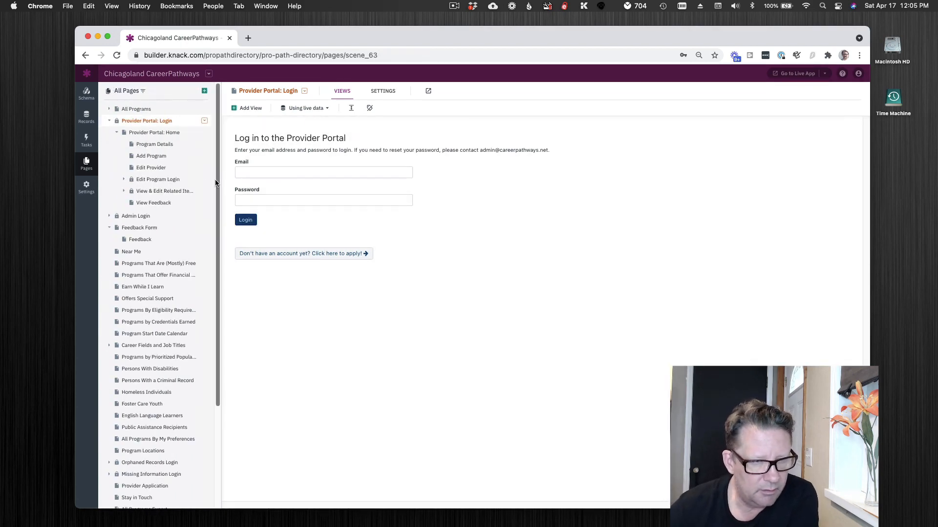
Step: View the Program Details, Add Program and Edit Provider pages under Provider Portal: Home
left_click(142, 146)
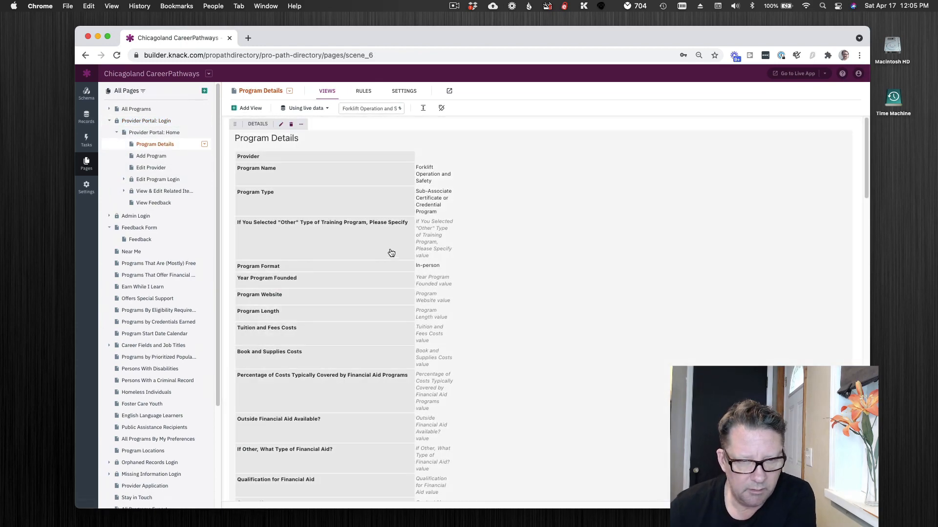
left_click(151, 156)
left_click(152, 168)
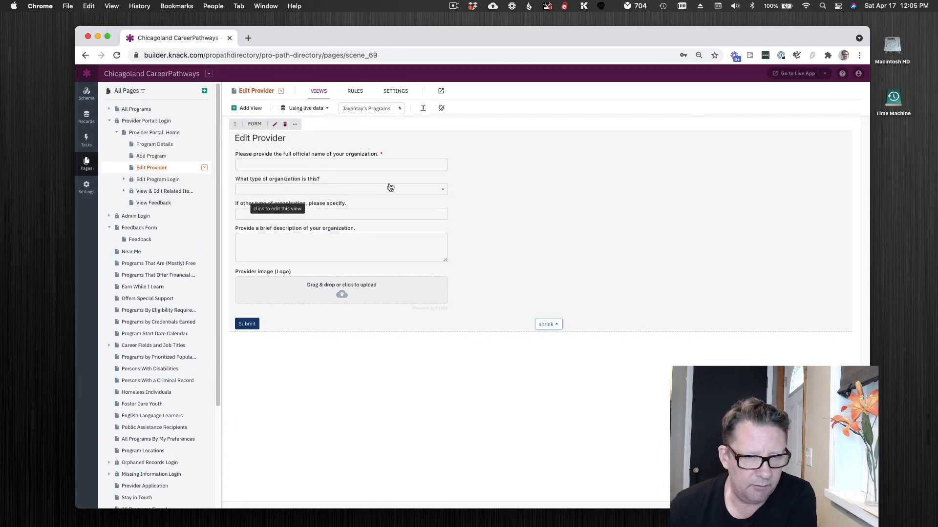
Step: Add the Auto Increment field to the Edit Provider form in a second column beside the existing inputs
left_click(414, 155)
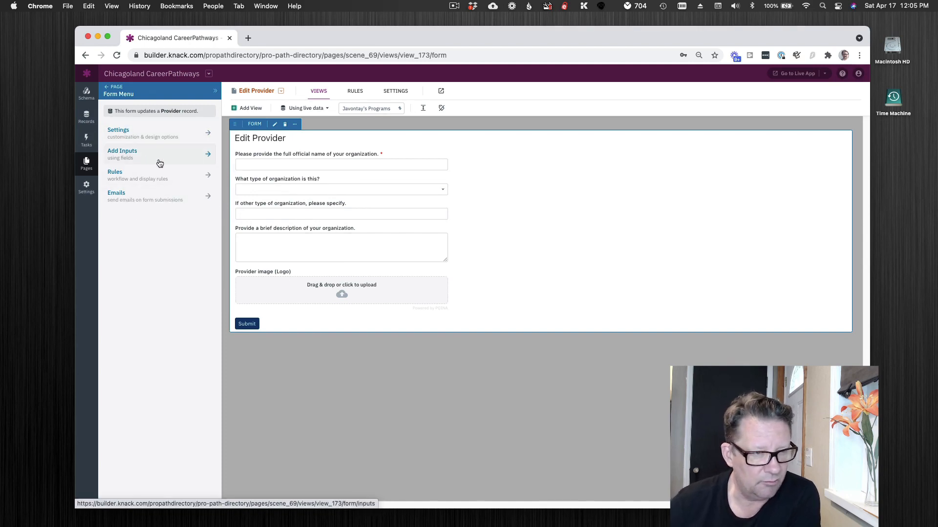
left_click(123, 152)
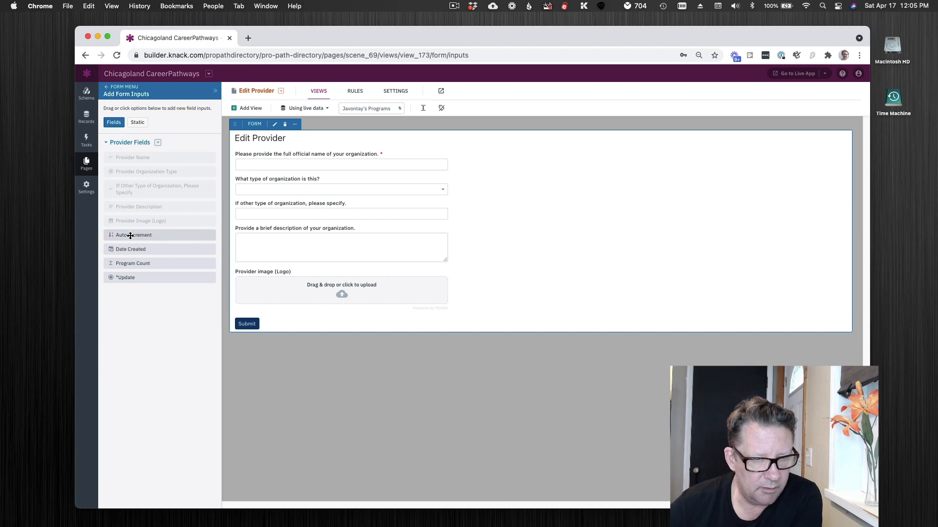
left_click_drag(130, 236, 447, 197)
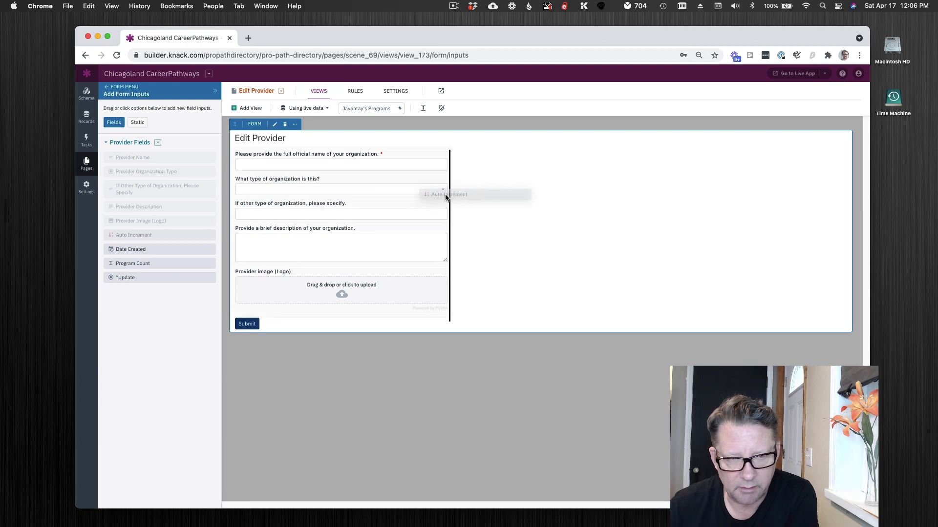
left_click_drag(445, 197, 444, 194)
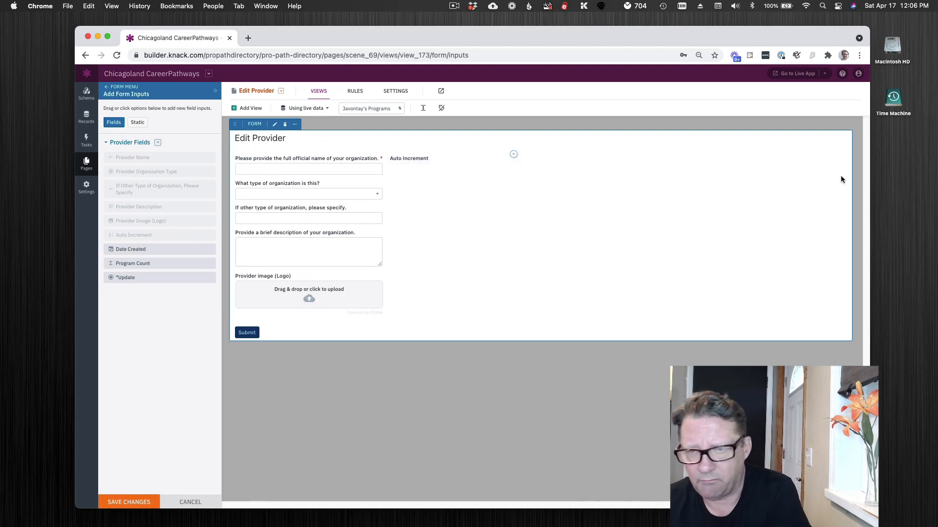
Step: Remove the Auto Increment input from the Edit Provider form and discard the form changes, returning to the page list
mouse_move(397, 154)
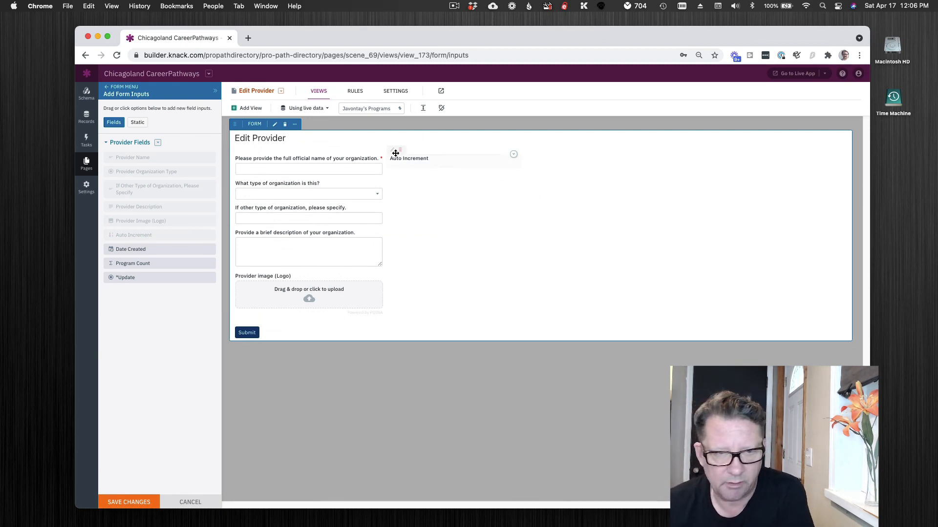
left_click(400, 151)
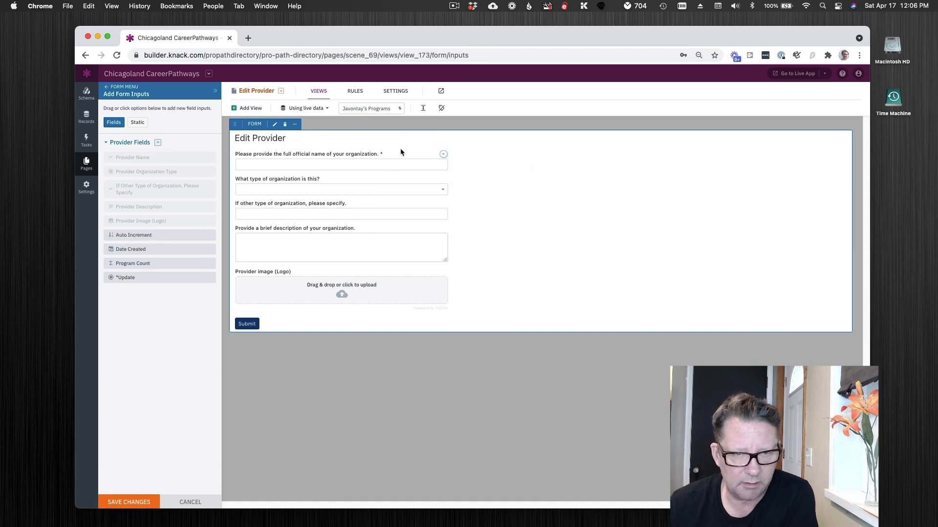
left_click(190, 502)
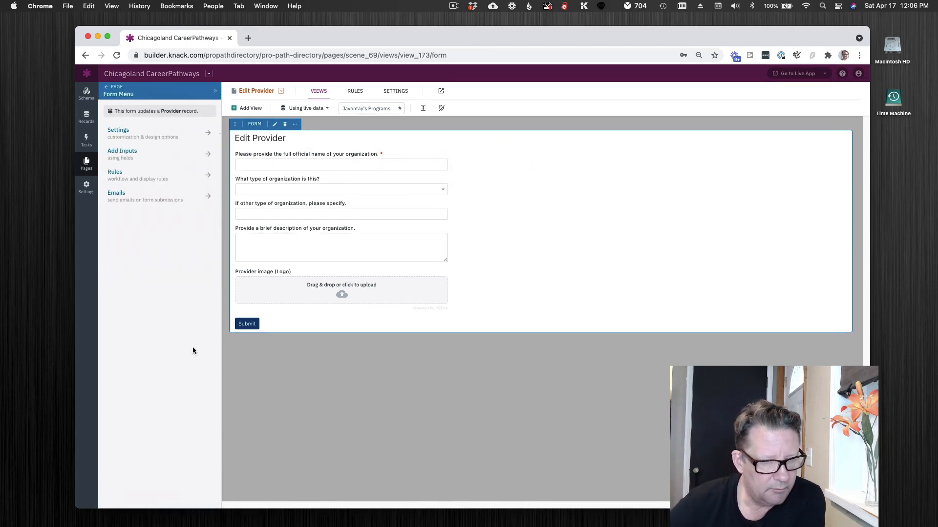
left_click(110, 91)
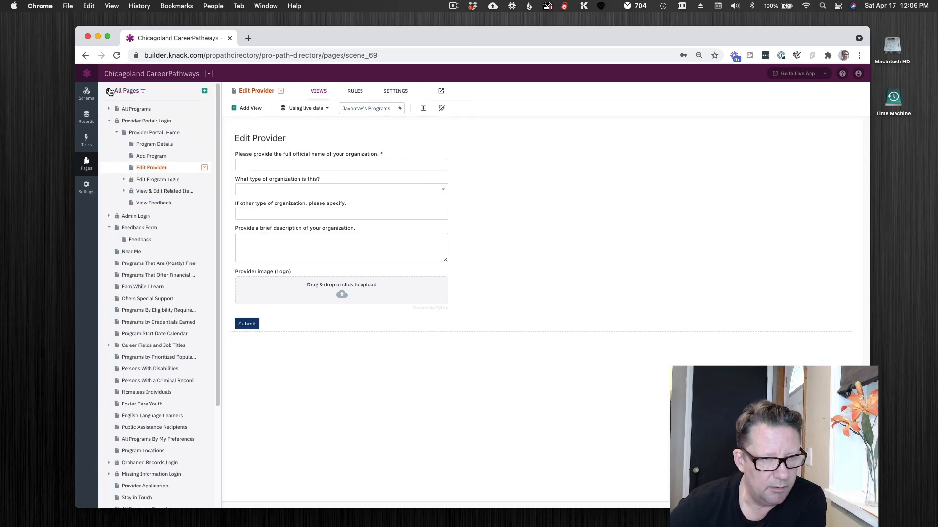